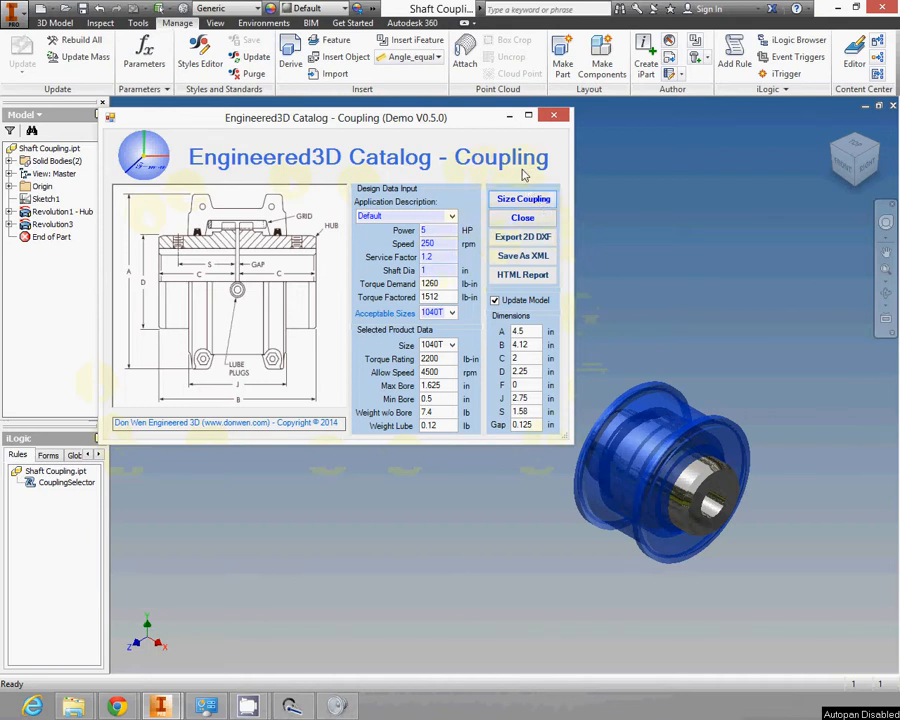
Step: Close the coupling catalog, run the CouplingSelector rule to reopen it, and move its window clear of the model
{"action": "left_click", "coordinate": [551, 117]}
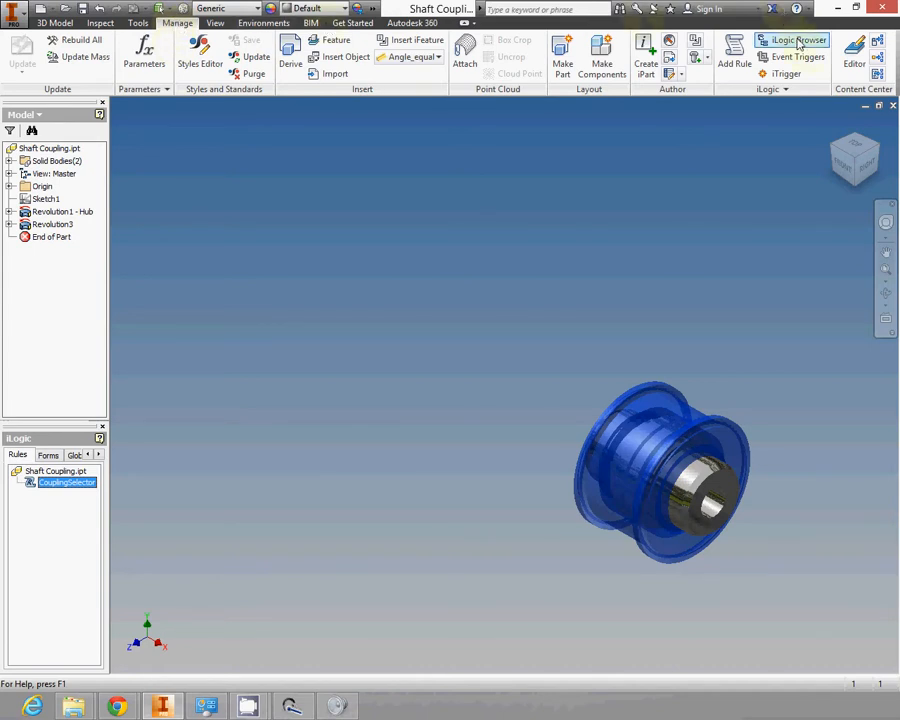
{"action": "right_click", "coordinate": [79, 484]}
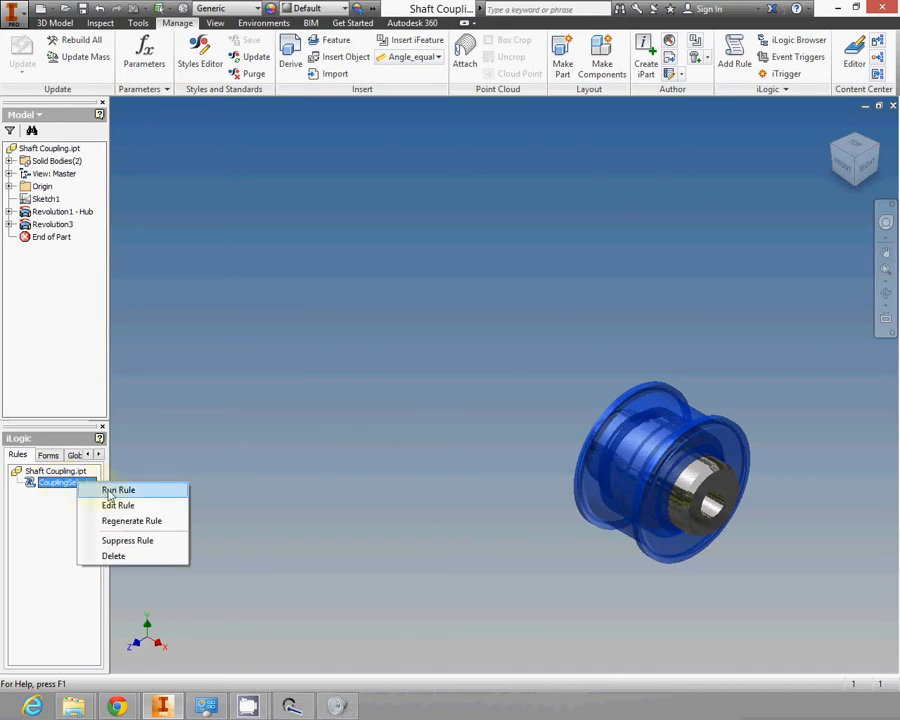
{"action": "left_click", "coordinate": [112, 490]}
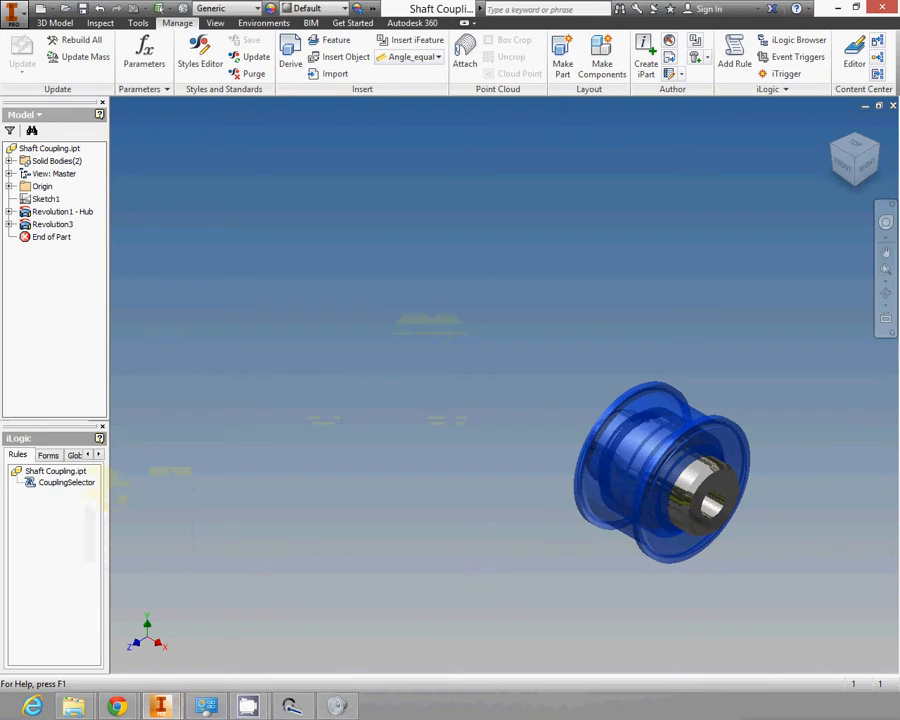
{"action": "left_click_drag", "start_coordinate": [16, 82], "coordinate": [170, 115]}
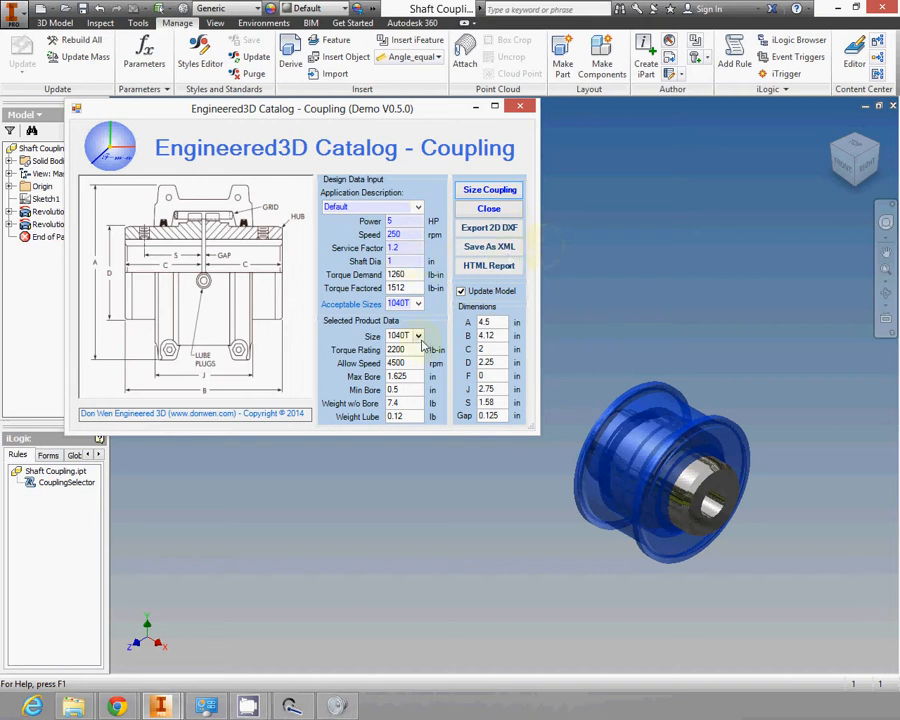
Step: Try product sizes 1020T, 1050T and 1100T in turn on the coupling model
{"action": "left_click", "coordinate": [419, 338]}
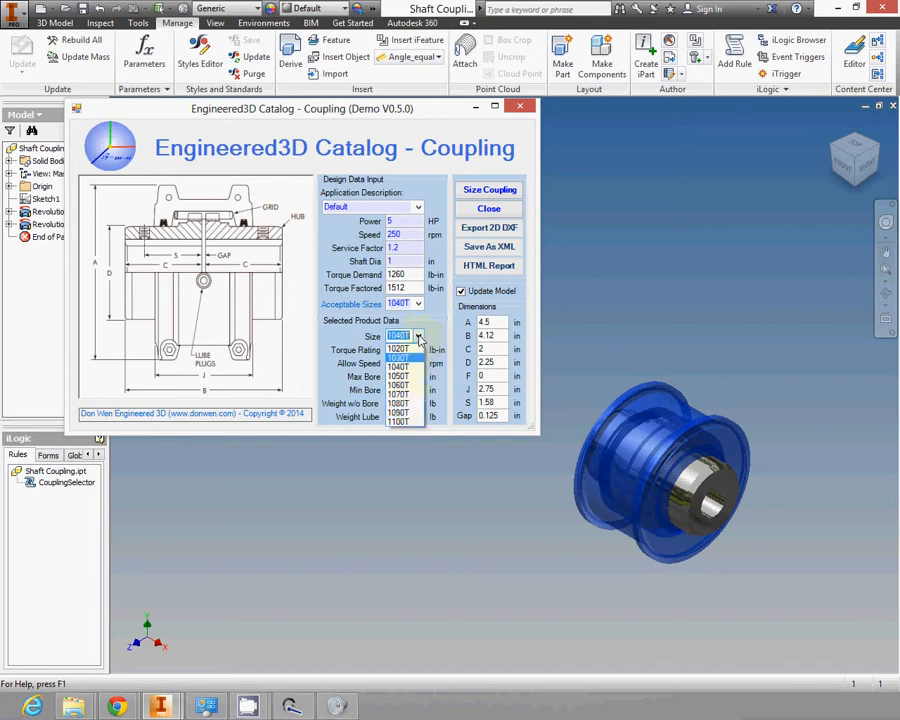
{"action": "left_click", "coordinate": [399, 348]}
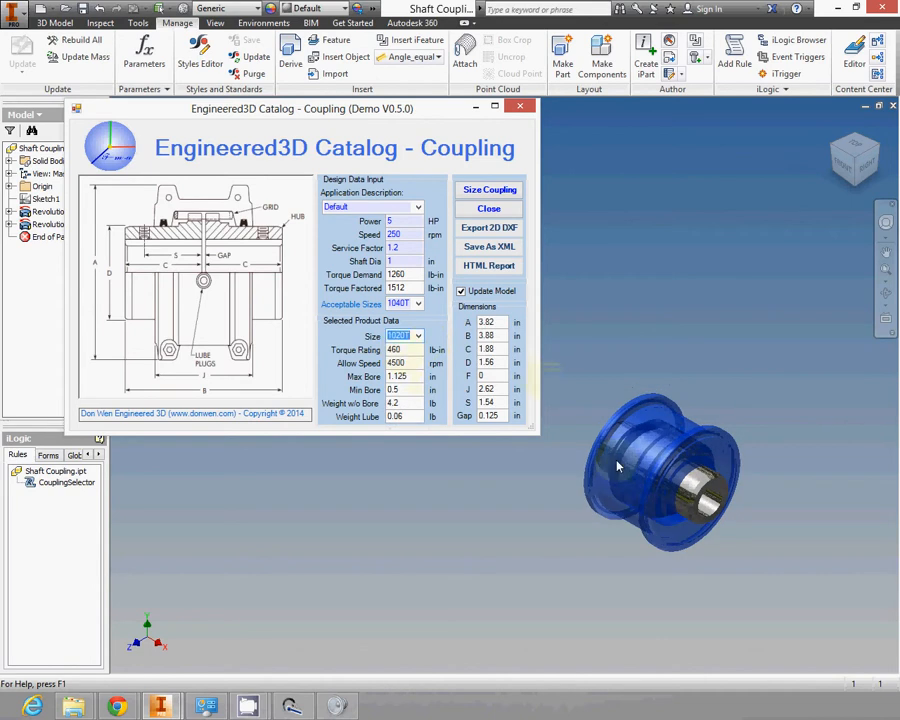
{"action": "left_click", "coordinate": [418, 336]}
{"action": "left_click", "coordinate": [400, 377]}
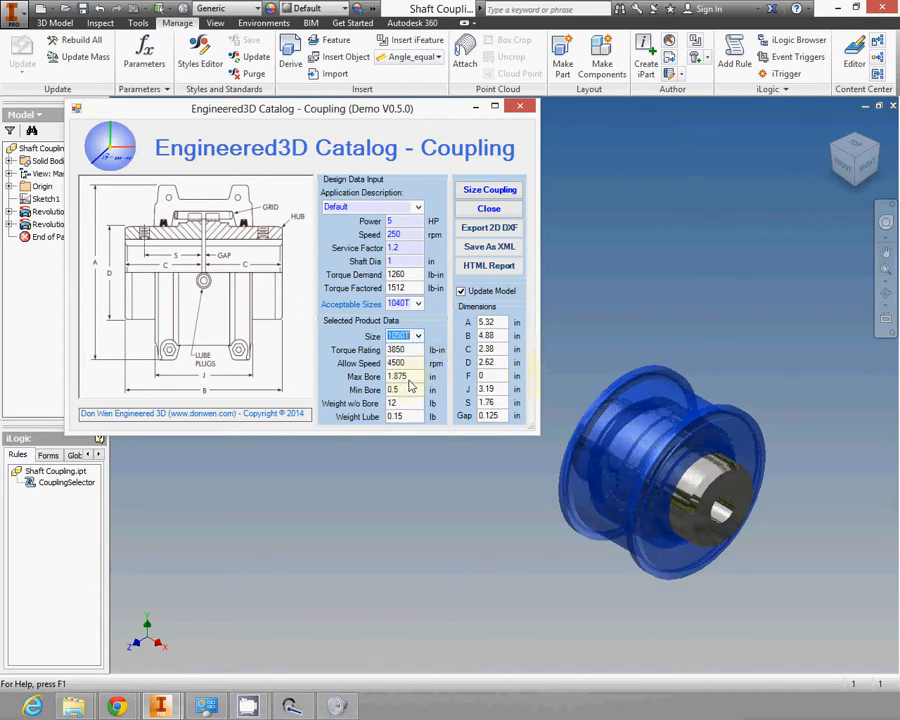
{"action": "left_click", "coordinate": [418, 336]}
{"action": "left_click", "coordinate": [417, 427]}
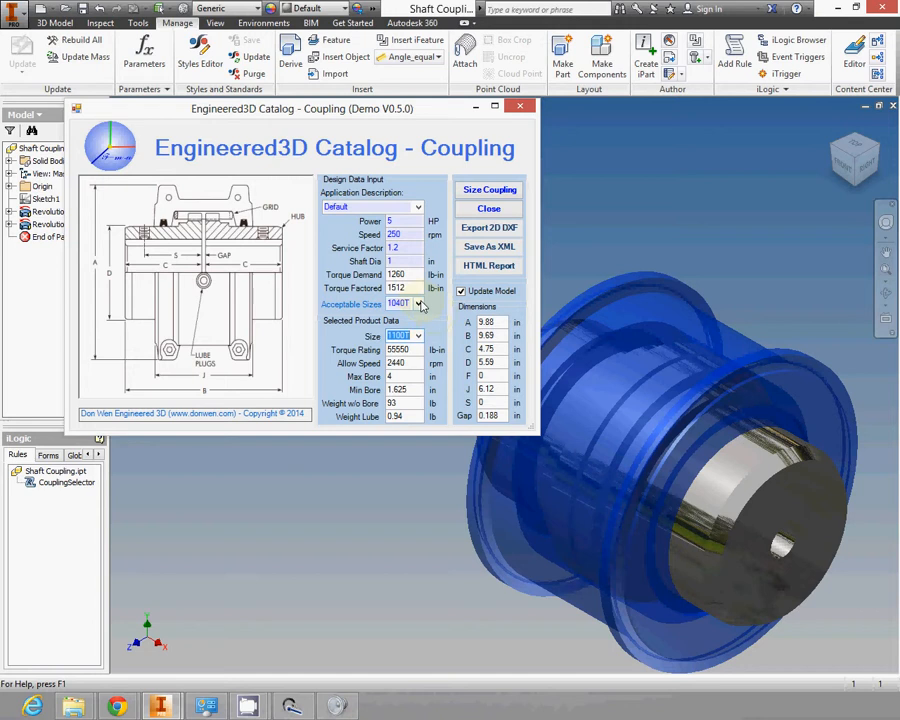
Step: Size the coupling for 10 HP power, 200 rpm speed and a 1.2 in shaft diameter
{"action": "left_click", "coordinate": [399, 221]}
{"action": "left_click_drag", "start_coordinate": [395, 221], "coordinate": [385, 221]}
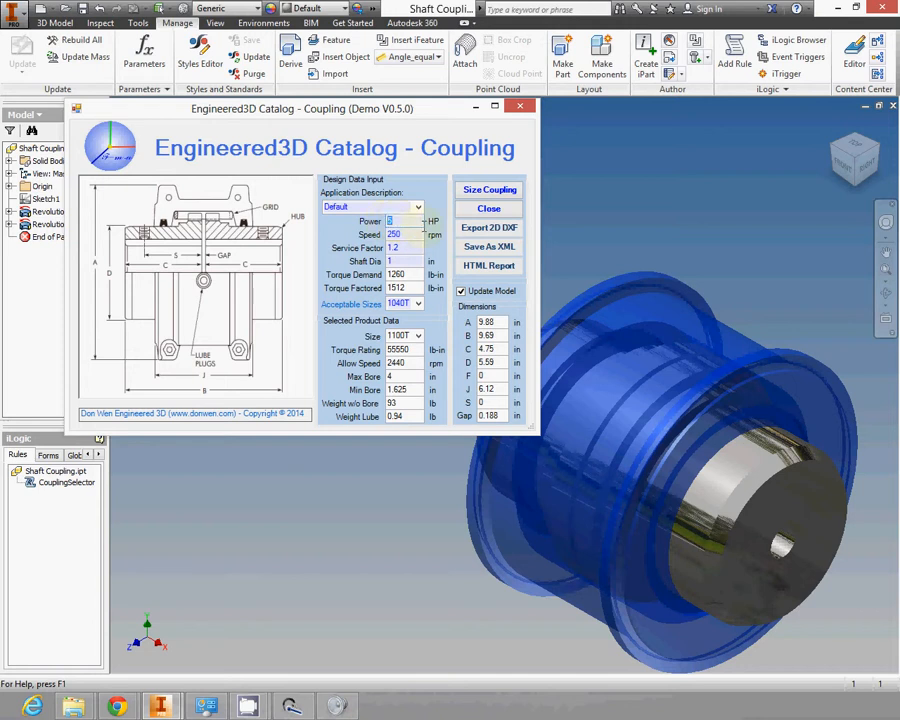
{"action": "type", "text": "10"}
{"action": "left_click_drag", "start_coordinate": [394, 235], "coordinate": [373, 236]}
{"action": "type", "text": "200"}
{"action": "left_click", "coordinate": [397, 261]}
{"action": "type", "text": "1.2"}
{"action": "left_click", "coordinate": [490, 190]}
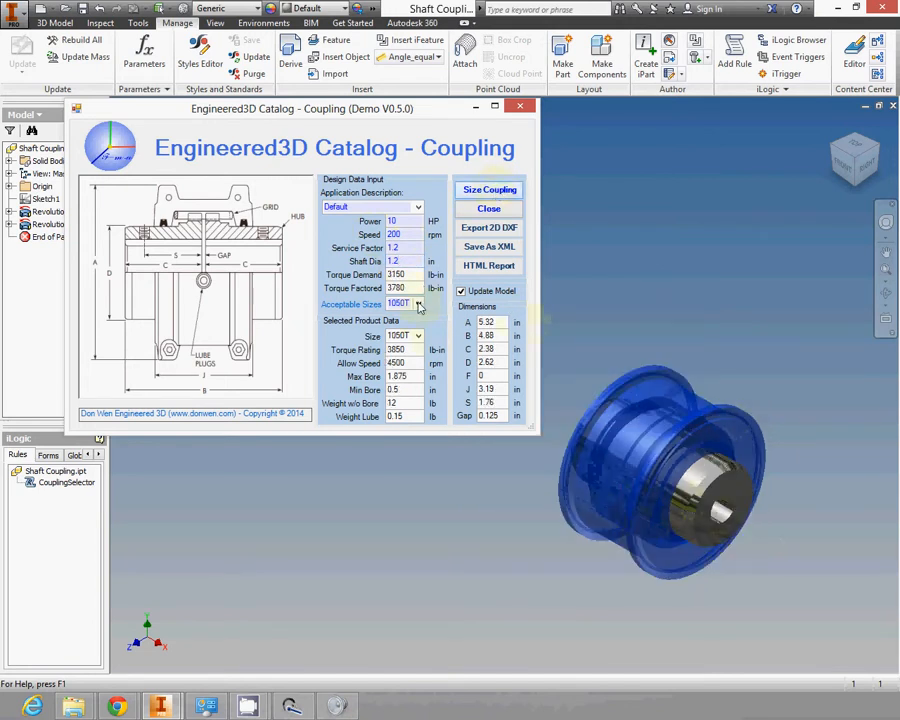
Step: Review the acceptable coupling sizes against the calculated torque demand and factored torque
{"action": "left_click", "coordinate": [418, 304]}
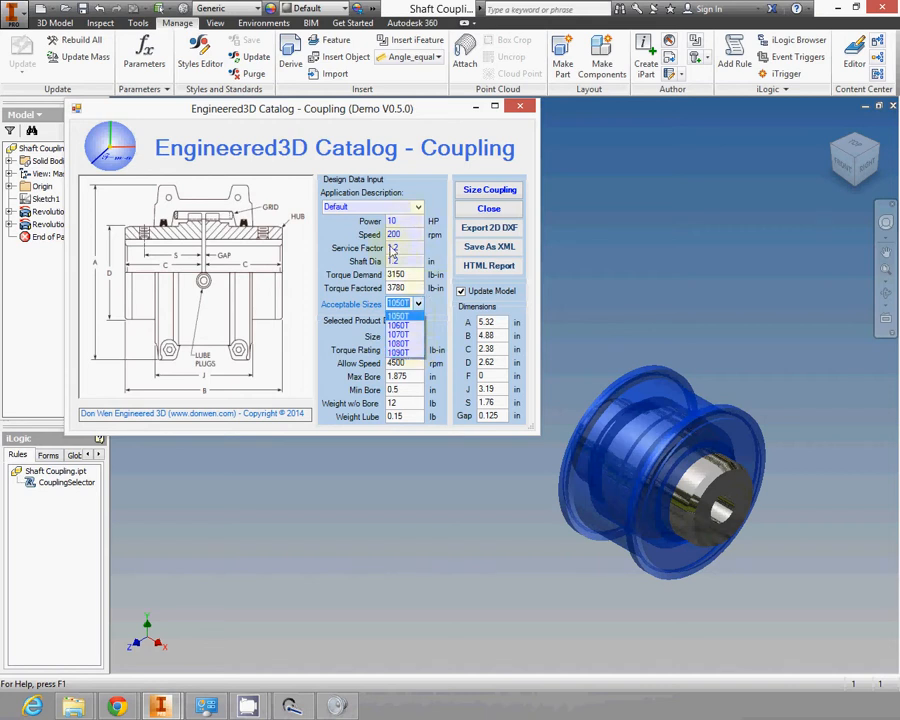
{"action": "left_click", "coordinate": [409, 274]}
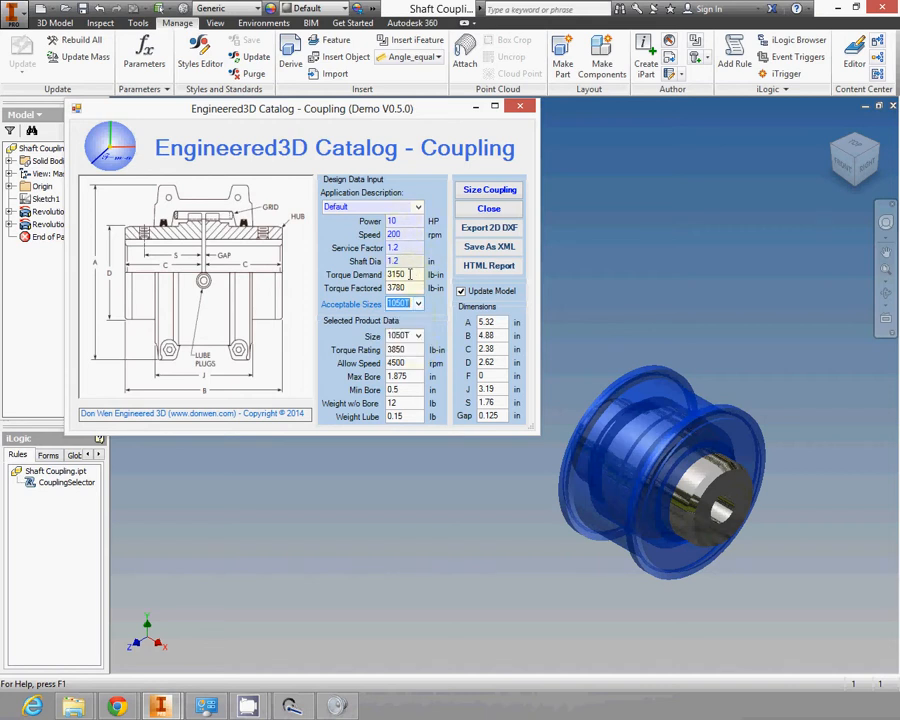
{"action": "left_click", "coordinate": [410, 274]}
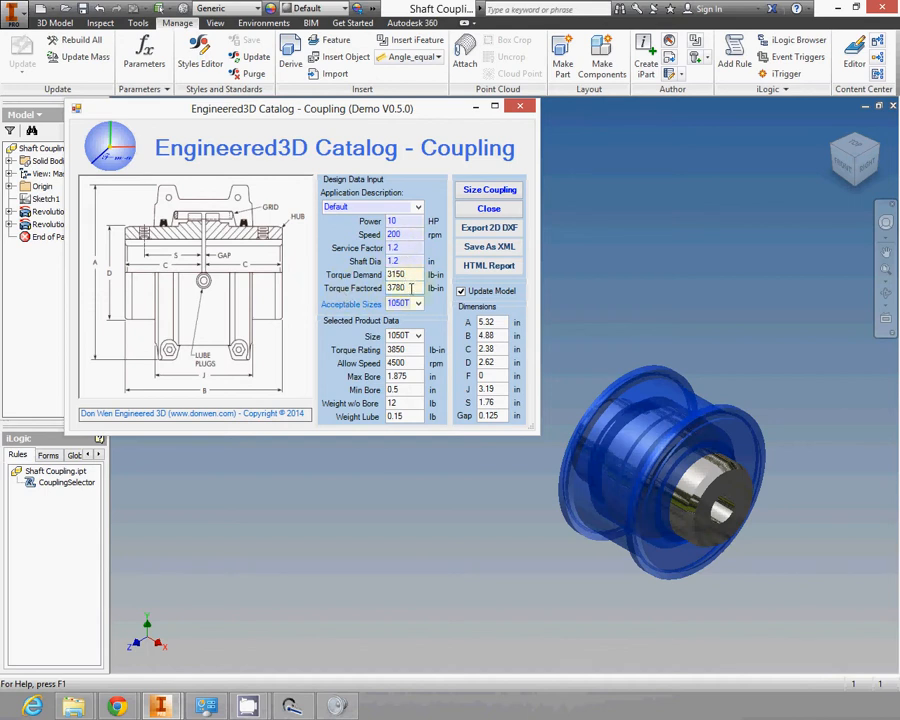
{"action": "left_click_drag", "start_coordinate": [411, 288], "coordinate": [387, 288]}
{"action": "left_click", "coordinate": [419, 305]}
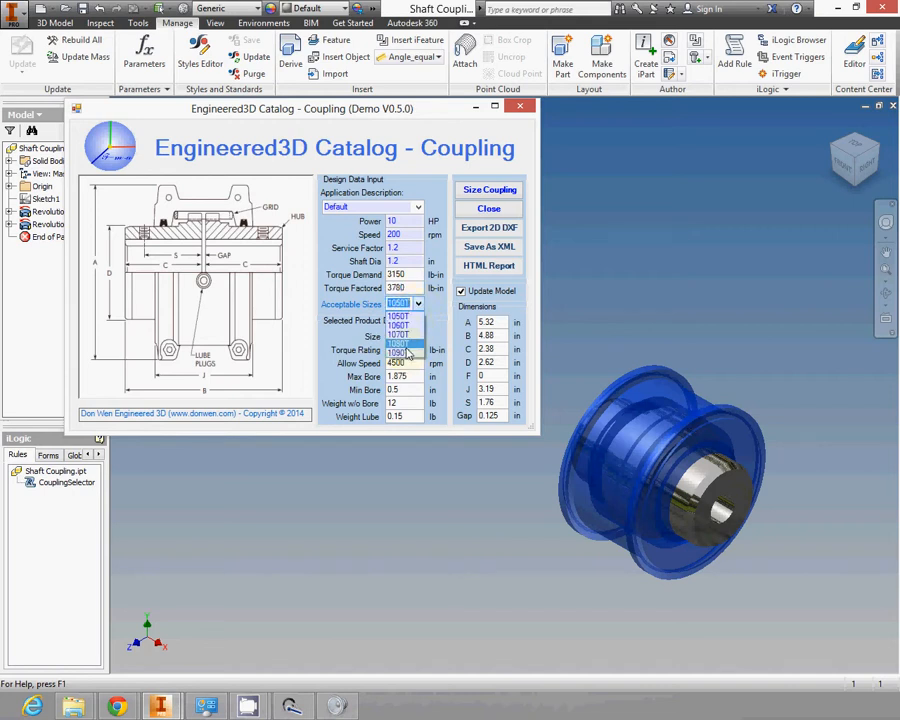
{"action": "left_click", "coordinate": [419, 305]}
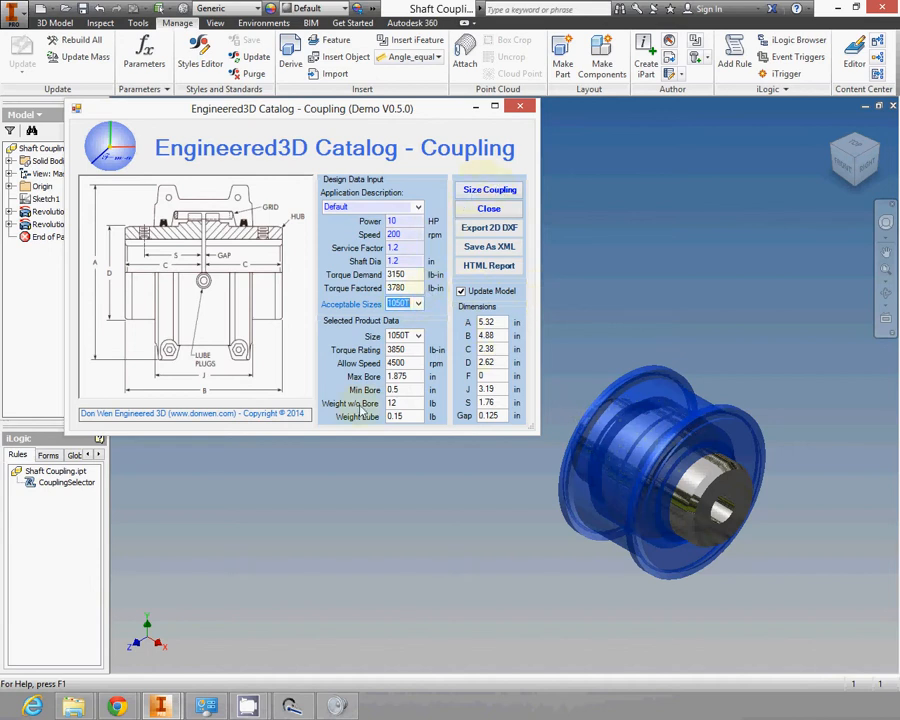
Step: Update the coupling model from the acceptable sizes, trying 1070T before choosing 1090T, and reopen the list of acceptable sizes
{"action": "left_click", "coordinate": [419, 305]}
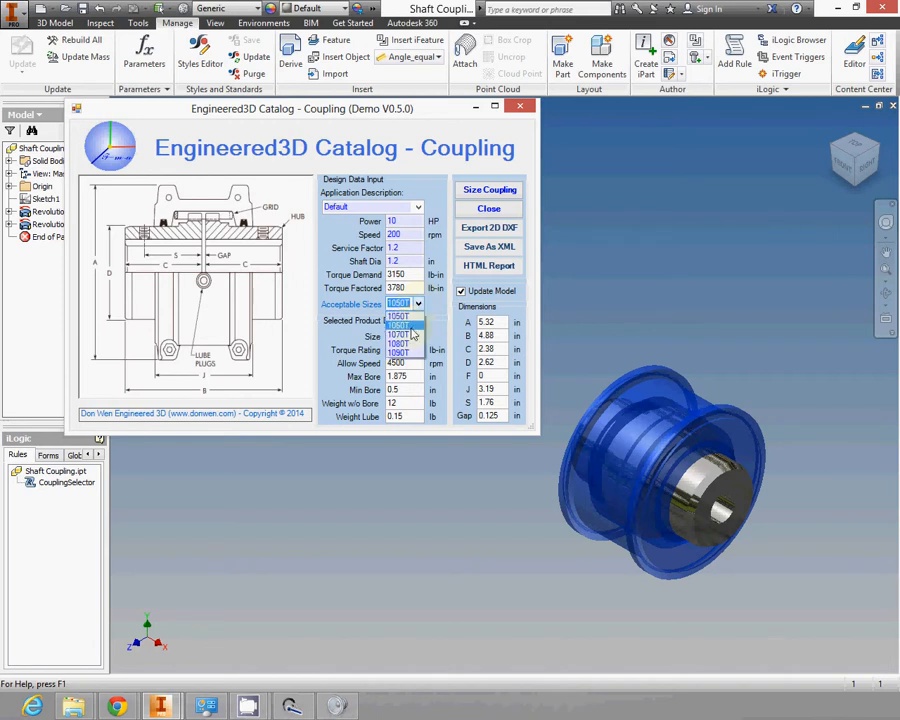
{"action": "left_click", "coordinate": [402, 334]}
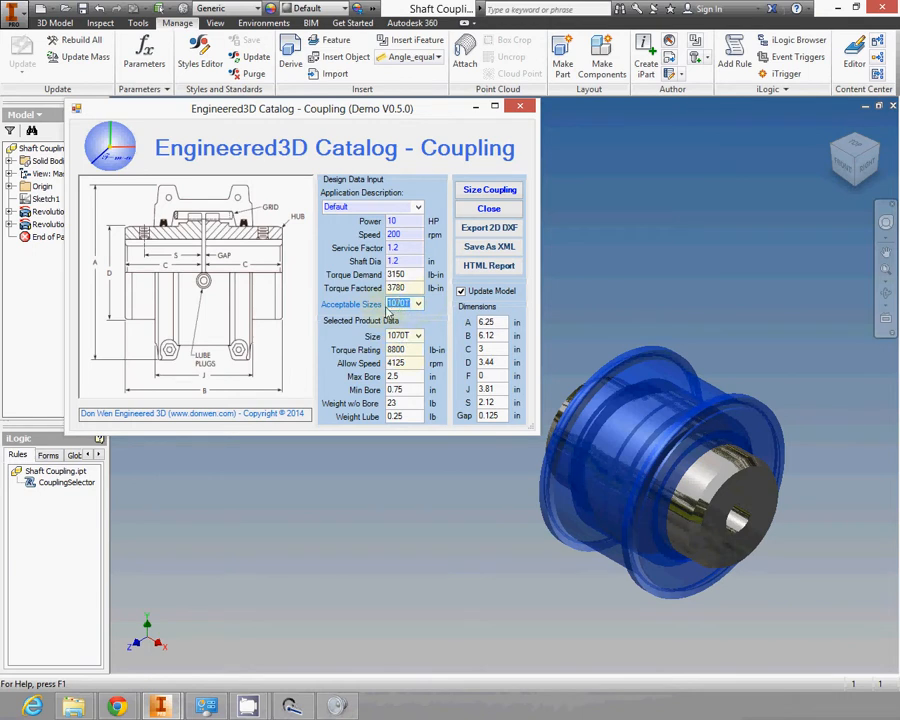
{"action": "left_click", "coordinate": [419, 304]}
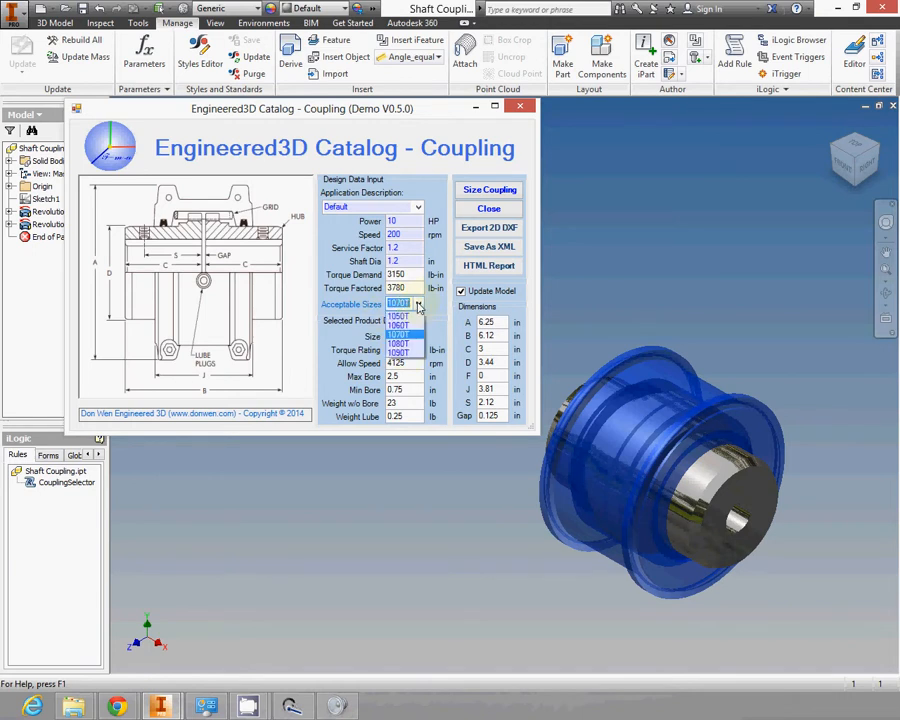
{"action": "left_click", "coordinate": [408, 342]}
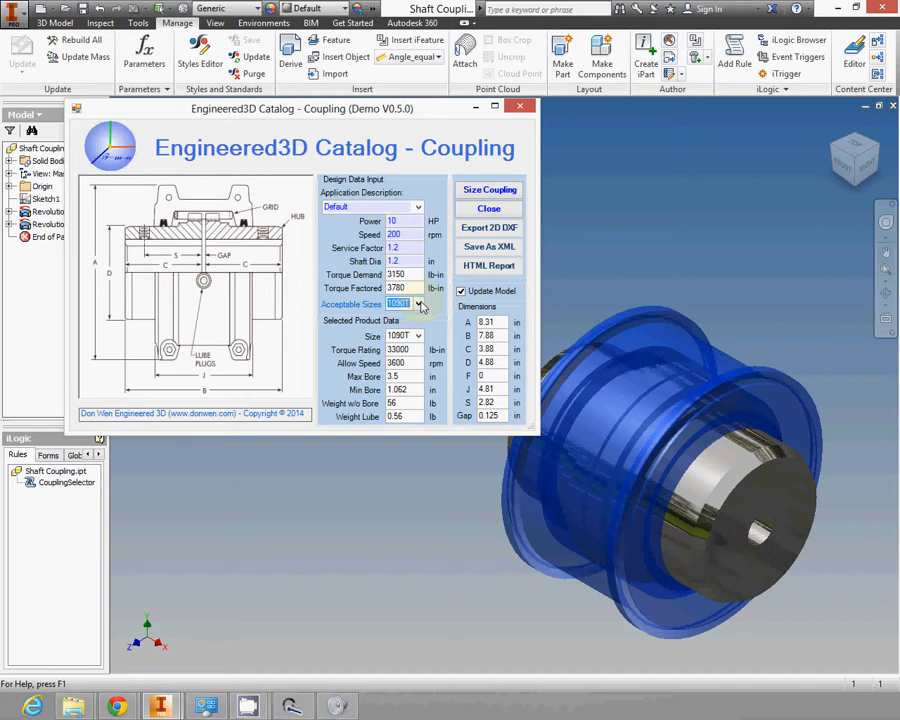
{"action": "left_click", "coordinate": [419, 304]}
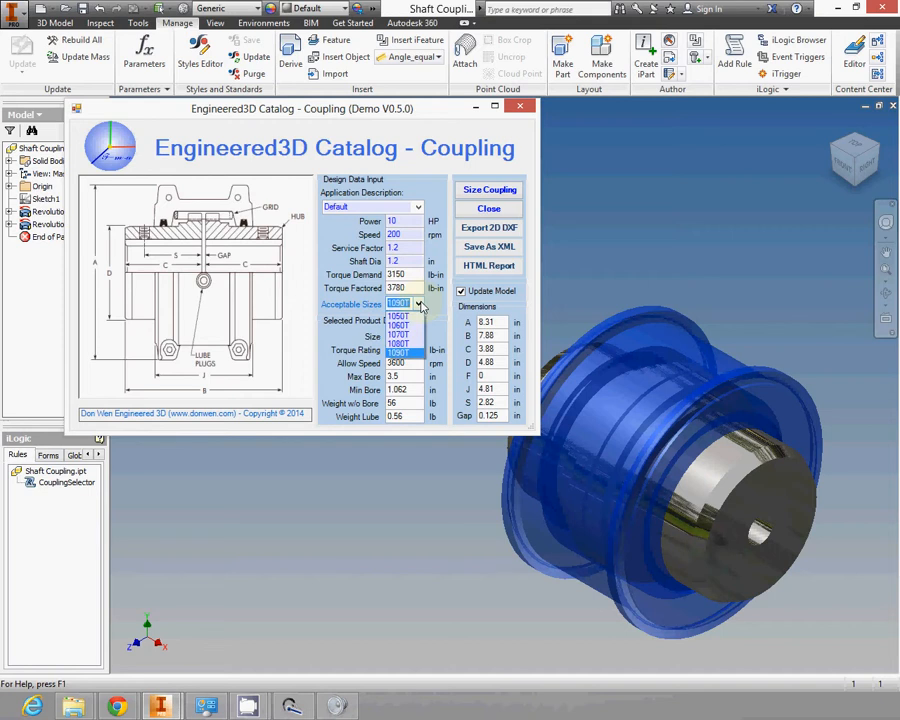
{"action": "left_click", "coordinate": [420, 303]}
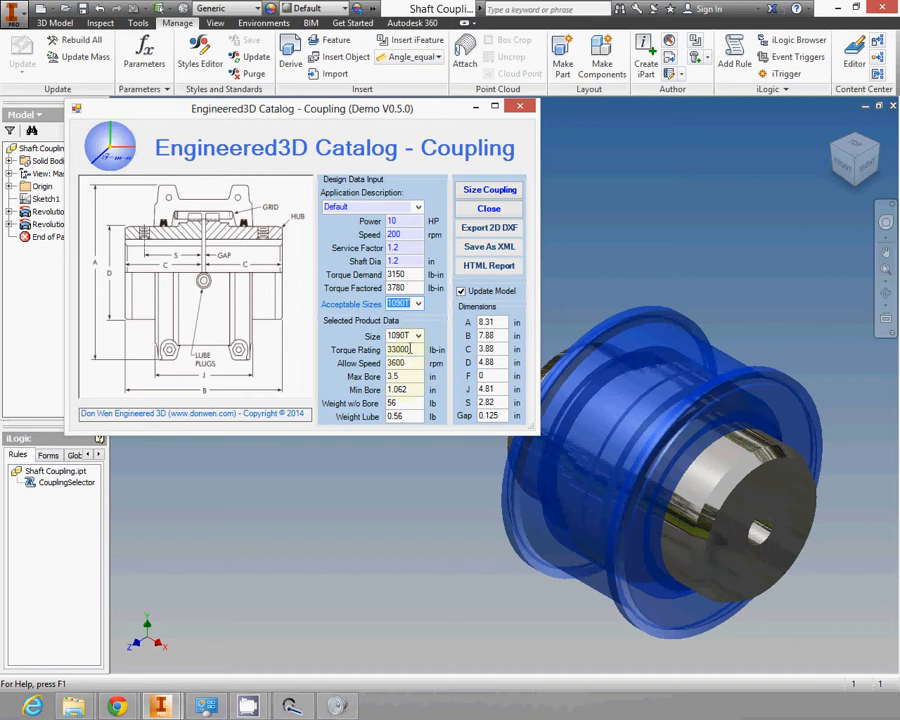
{"action": "left_click", "coordinate": [419, 305]}
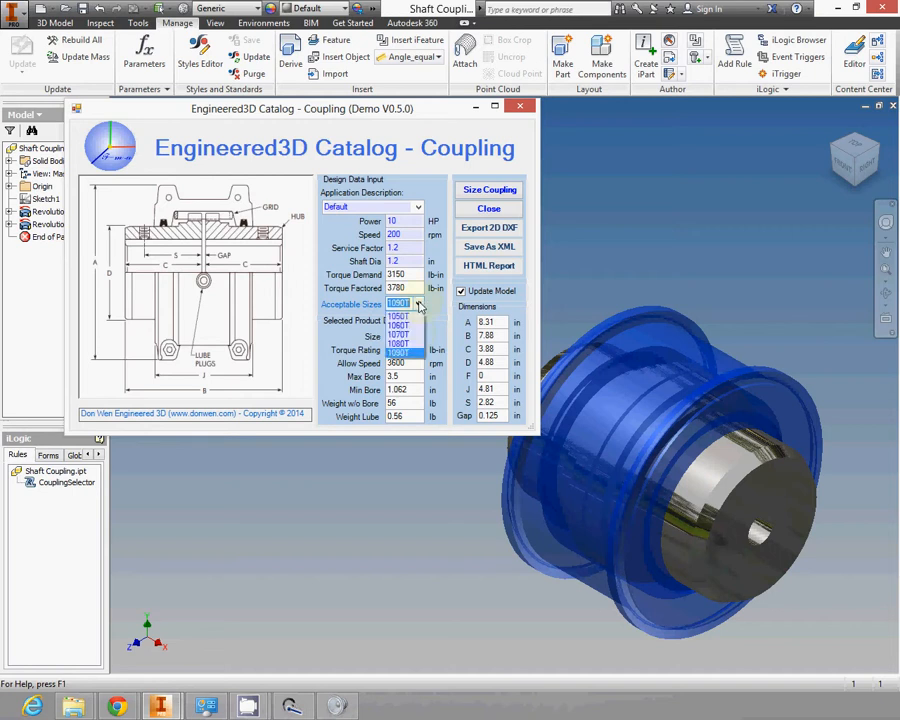